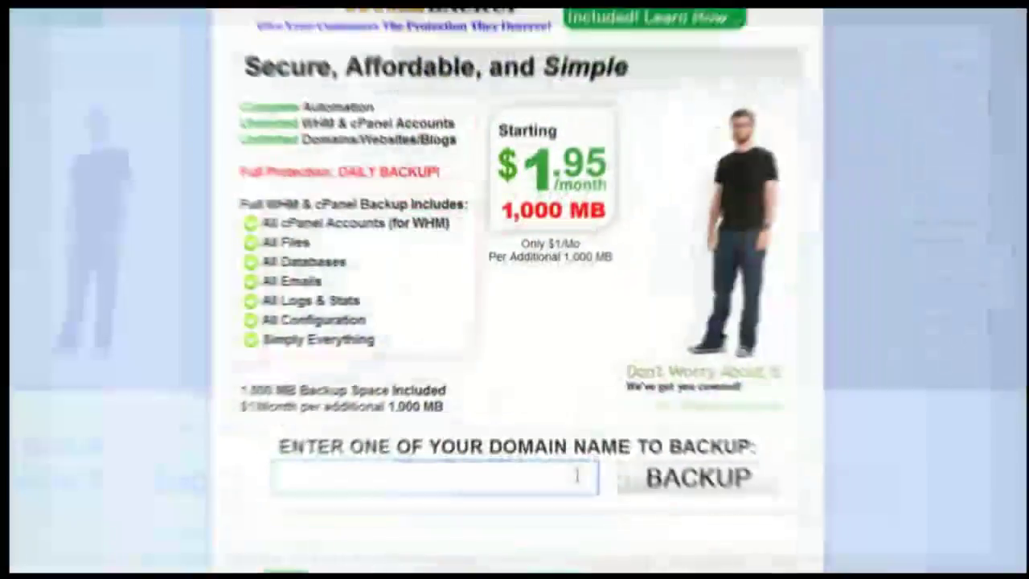
# Step: Enter SITEAUTOBACKUP.COM as the domain name to back up
pyautogui.write('SITEAUTOB')
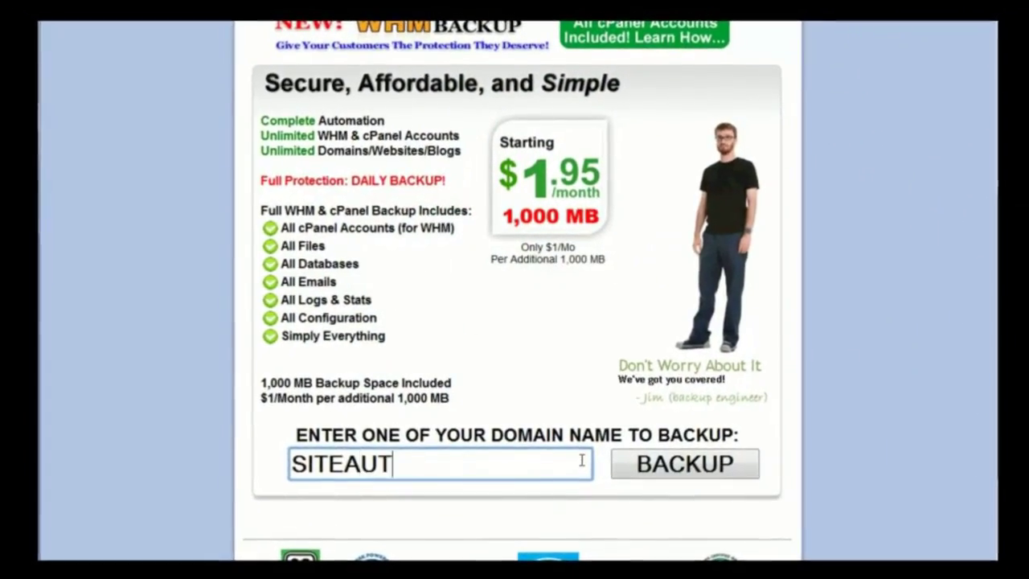
pyautogui.write('ACKUP.COM')
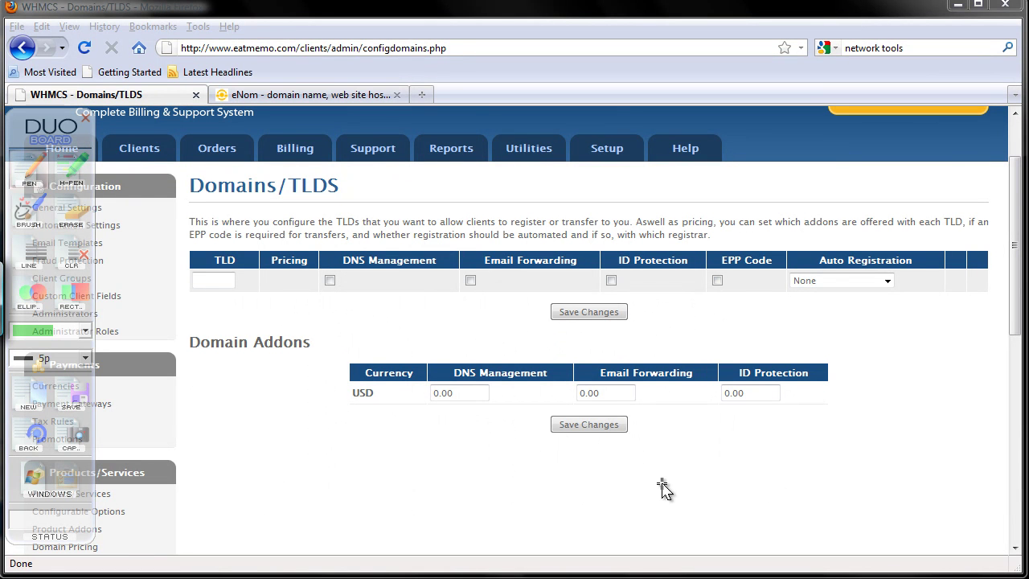
# Step: Enter com as a new TLD with DNS management, email forwarding, ID protection and EPP code enabled
pyautogui.click(226, 281)
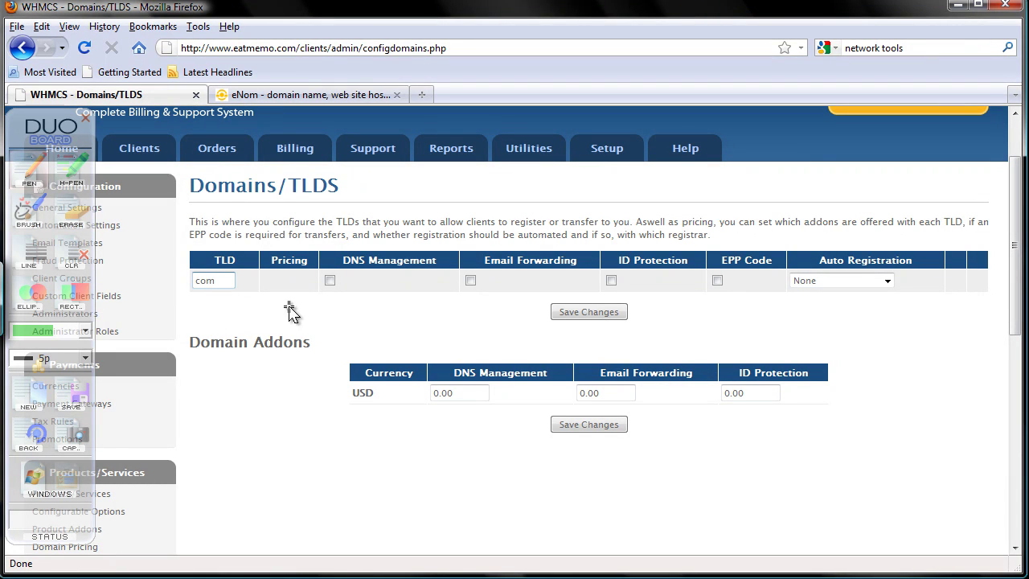
pyautogui.click(330, 280)
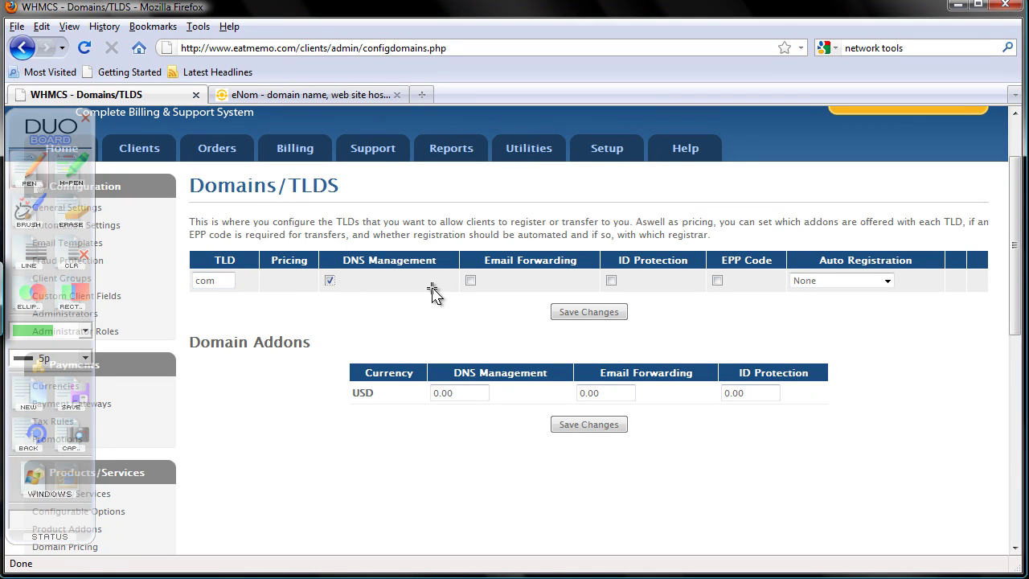
pyautogui.click(470, 281)
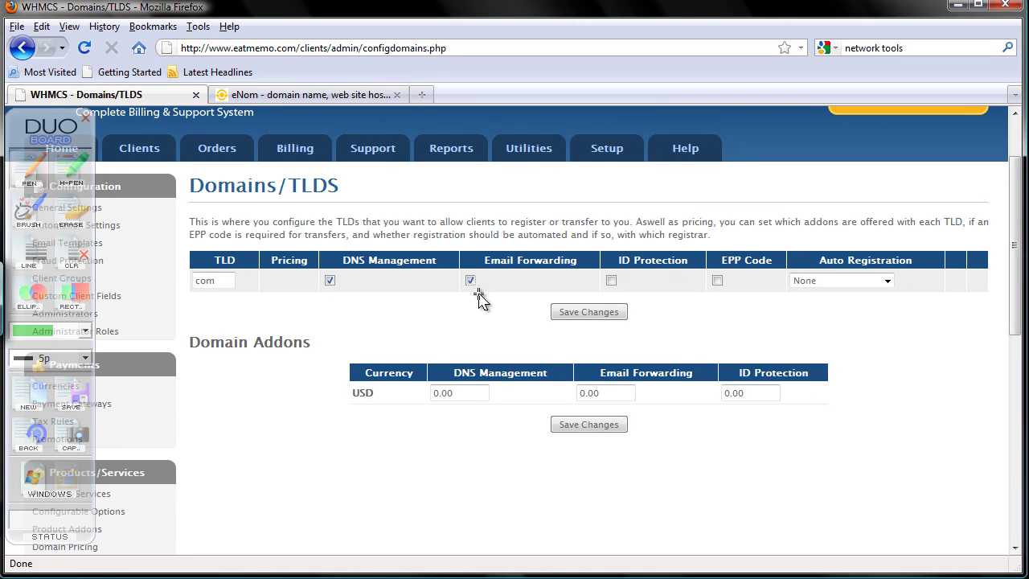
pyautogui.click(611, 280)
pyautogui.click(717, 280)
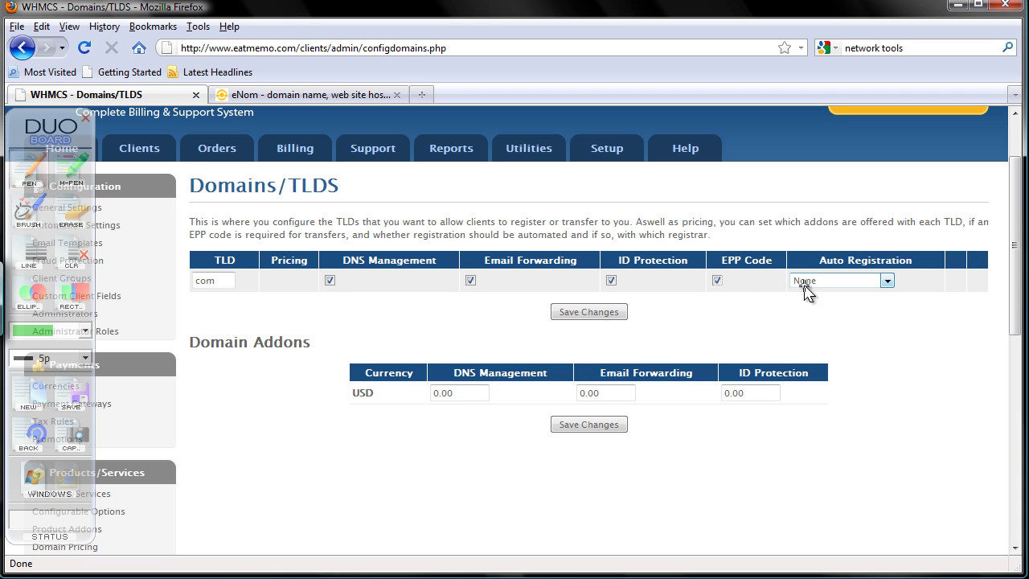
# Step: Set the com TLD's automatic registration to Enom and save the changes
pyautogui.click(868, 282)
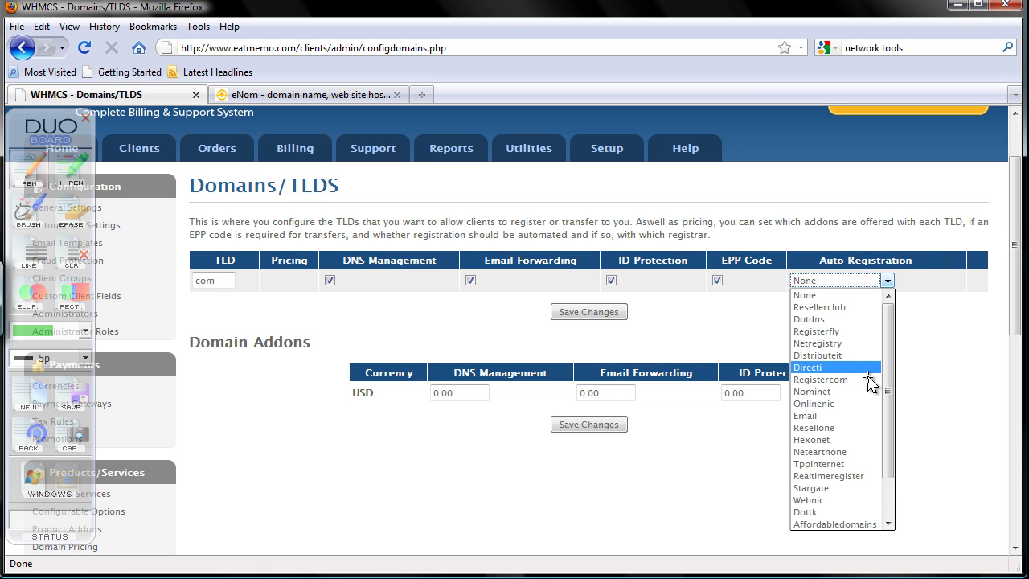
pyautogui.scroll(-1, 872, 398)
pyautogui.scroll(-1, 873, 398)
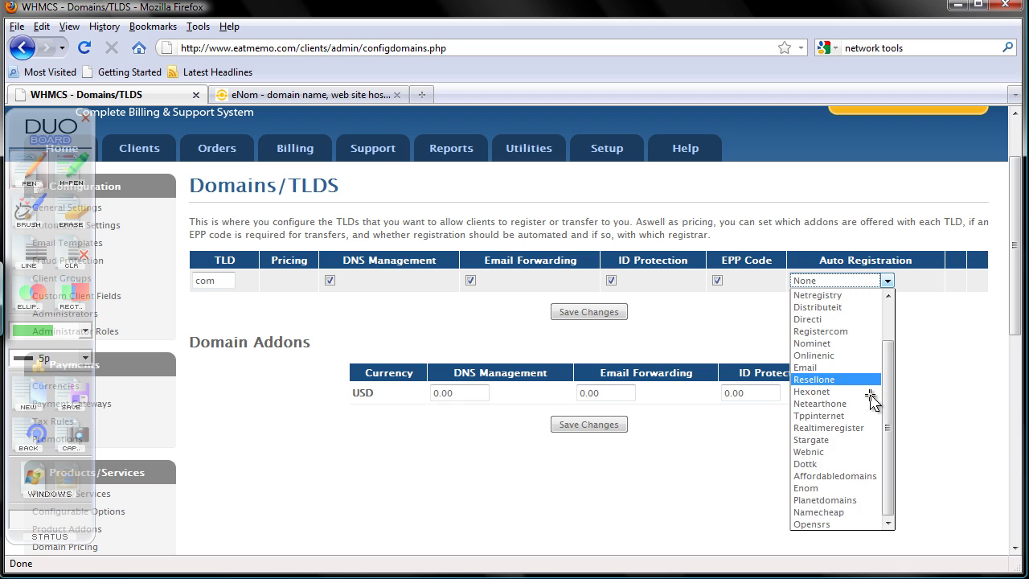
pyautogui.click(852, 488)
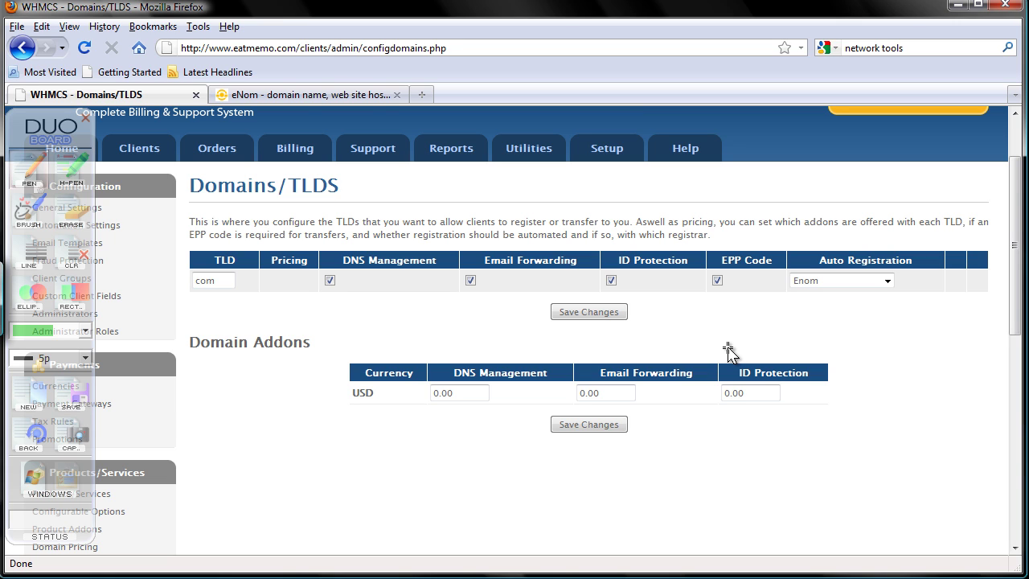
pyautogui.click(597, 316)
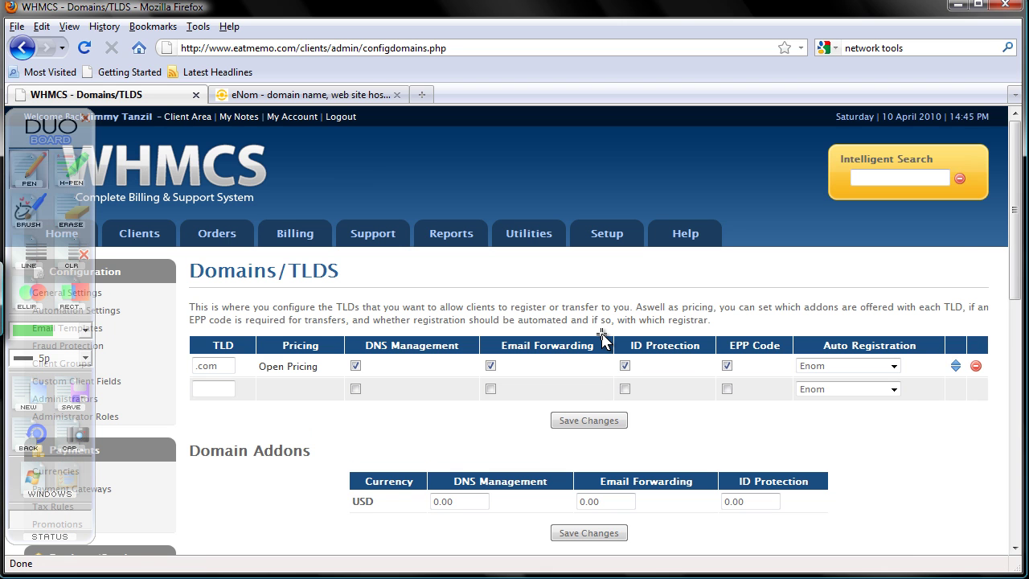
# Step: Add the .net TLD with DNS management, email forwarding, ID protection and EPP code enabled, and save it
pyautogui.scroll(-2, 602, 337)
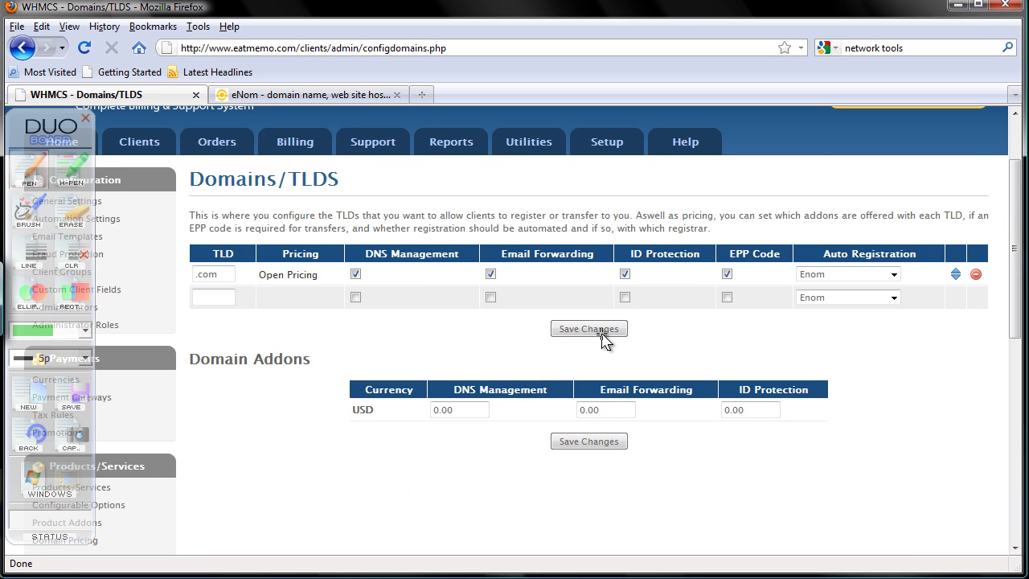
pyautogui.scroll(-2, 603, 339)
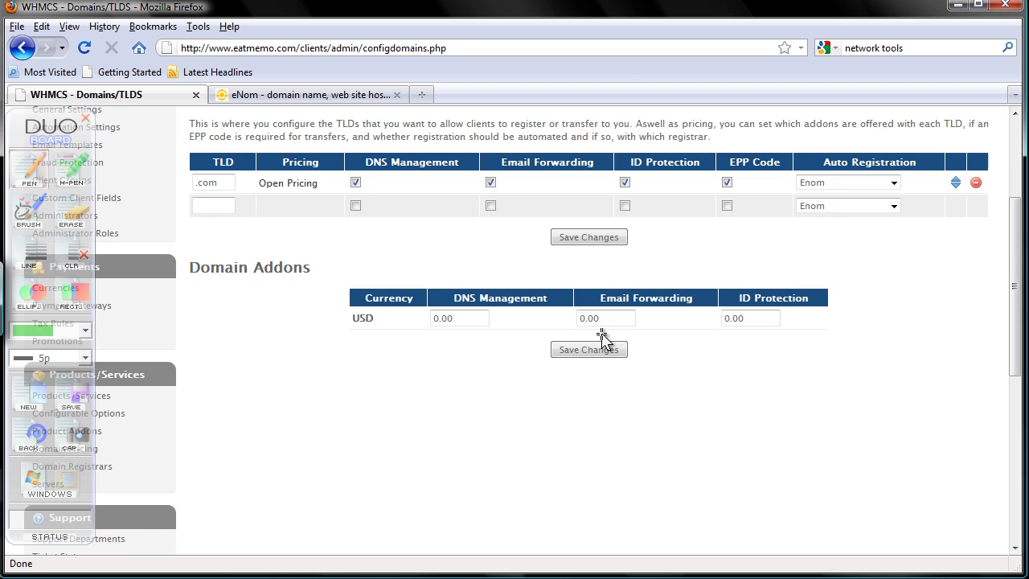
pyautogui.click(224, 206)
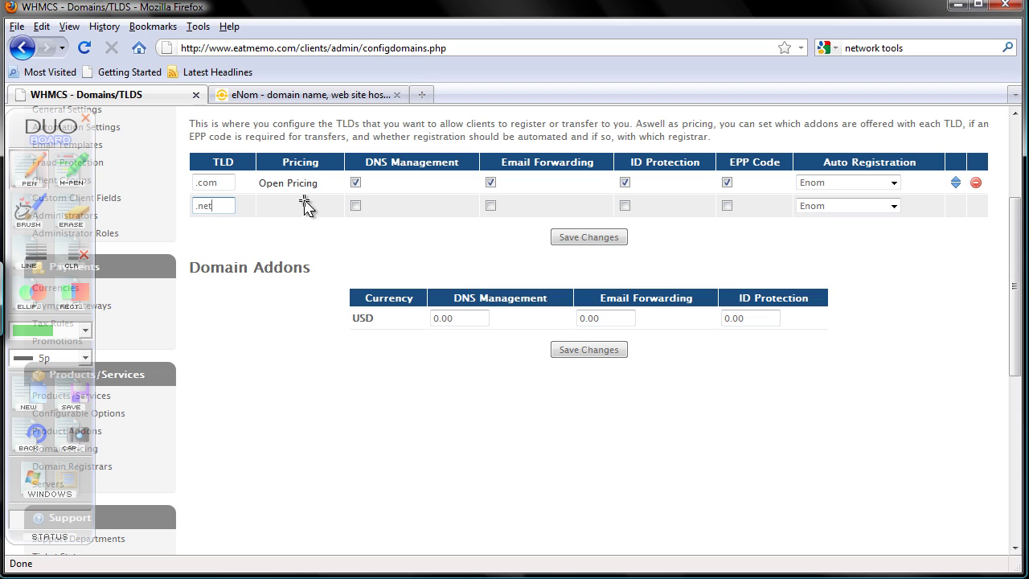
pyautogui.click(355, 206)
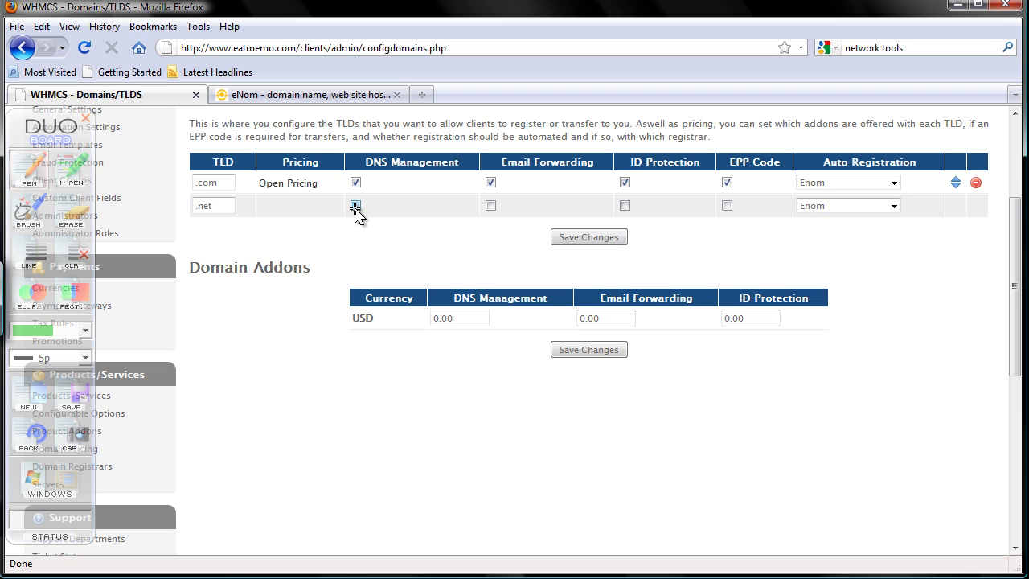
pyautogui.click(492, 206)
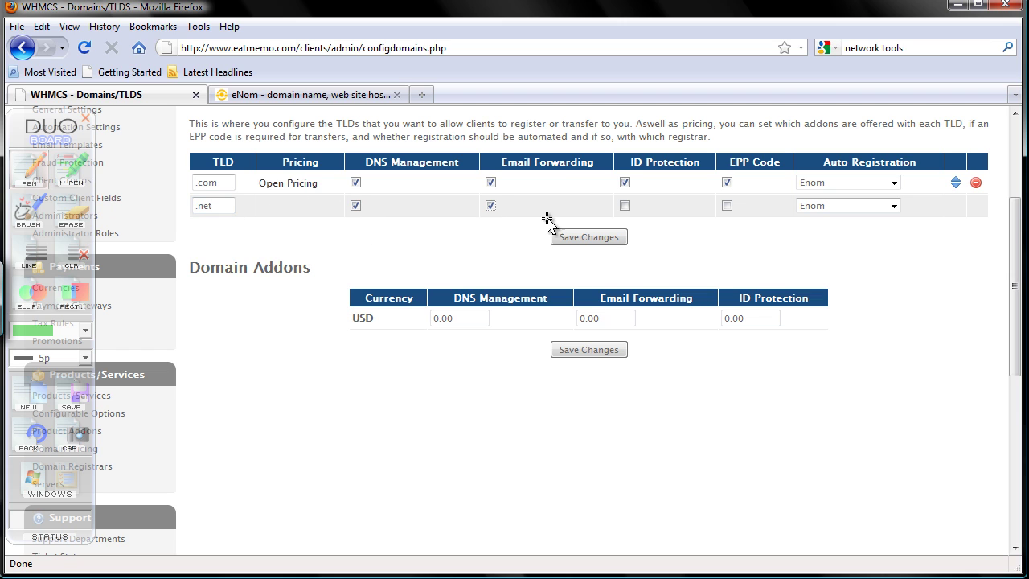
pyautogui.click(624, 206)
pyautogui.click(727, 207)
pyautogui.click(566, 241)
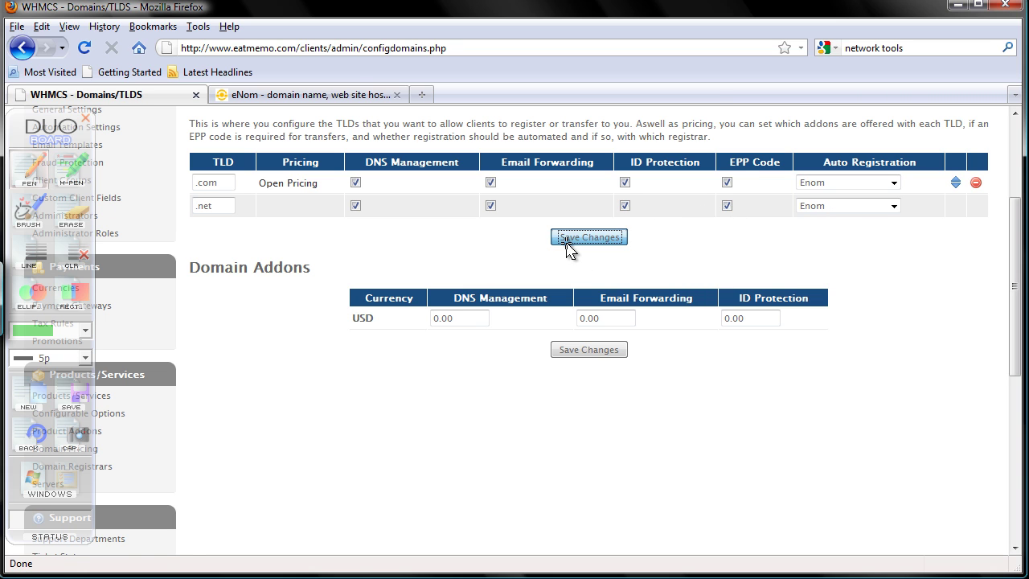
# Step: Add the .org TLD with DNS management, email forwarding, ID protection and EPP code enabled, and save it
pyautogui.scroll(-4, 566, 266)
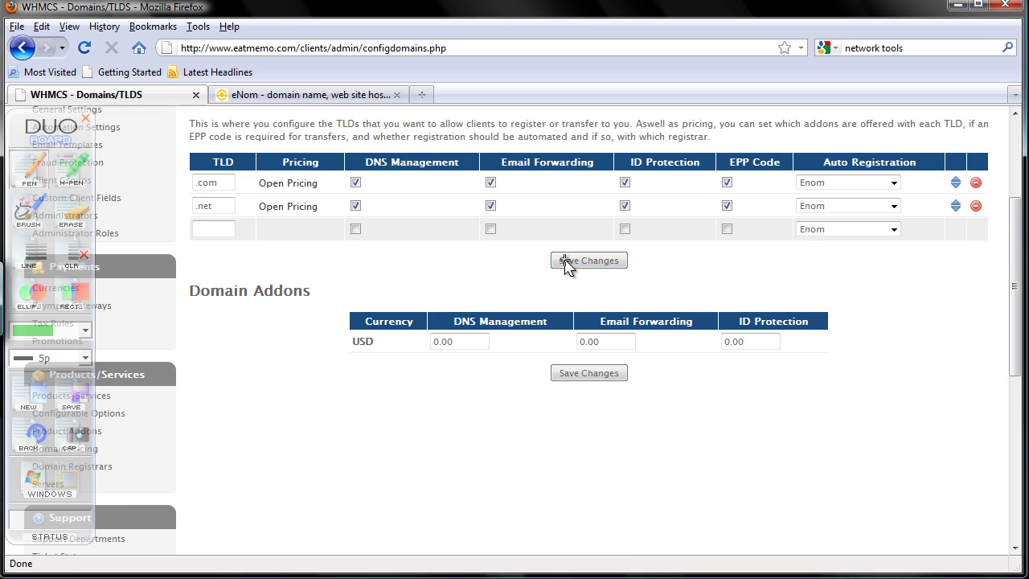
pyautogui.write('.org')
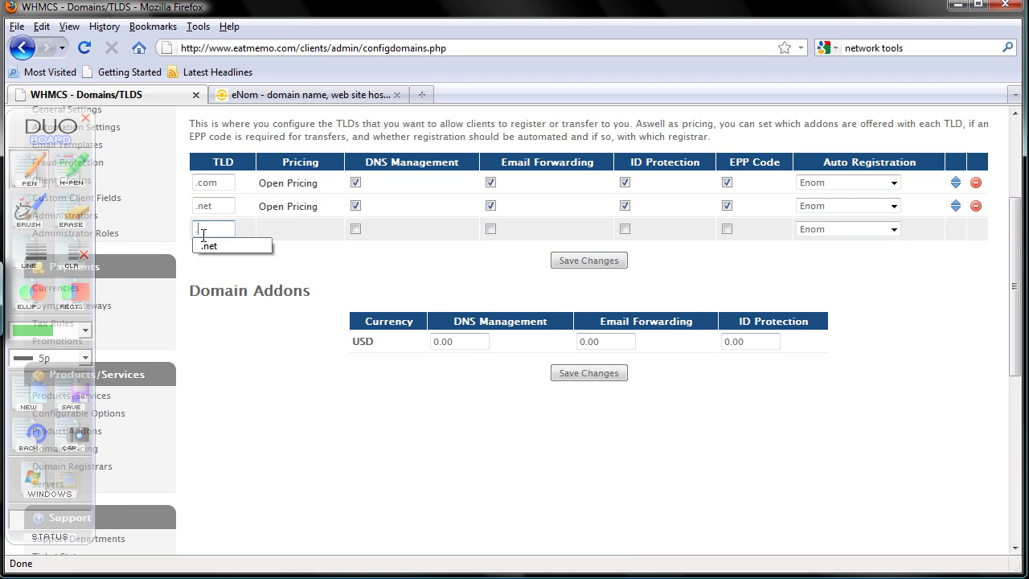
pyautogui.click(356, 229)
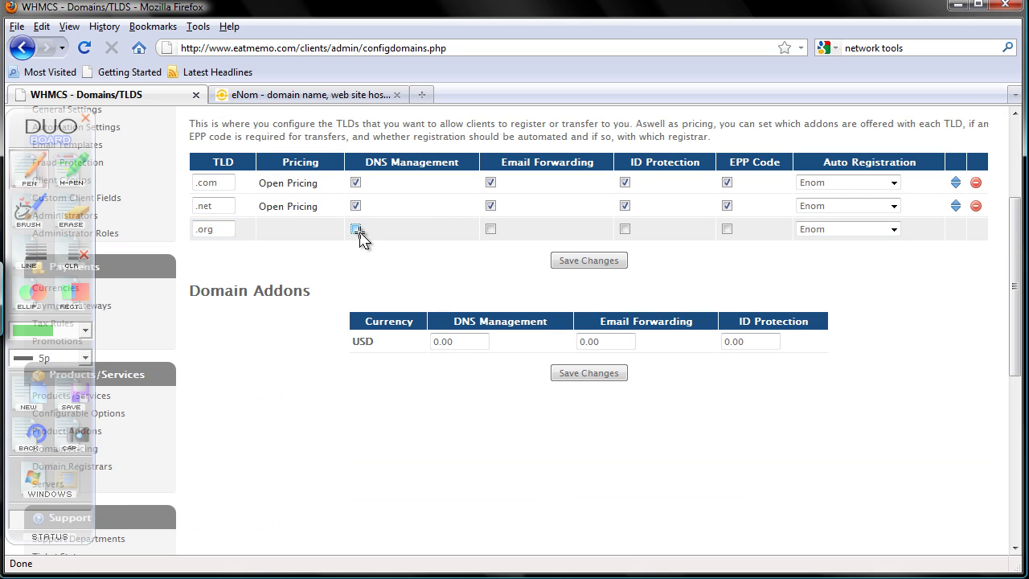
pyautogui.click(490, 229)
pyautogui.click(625, 229)
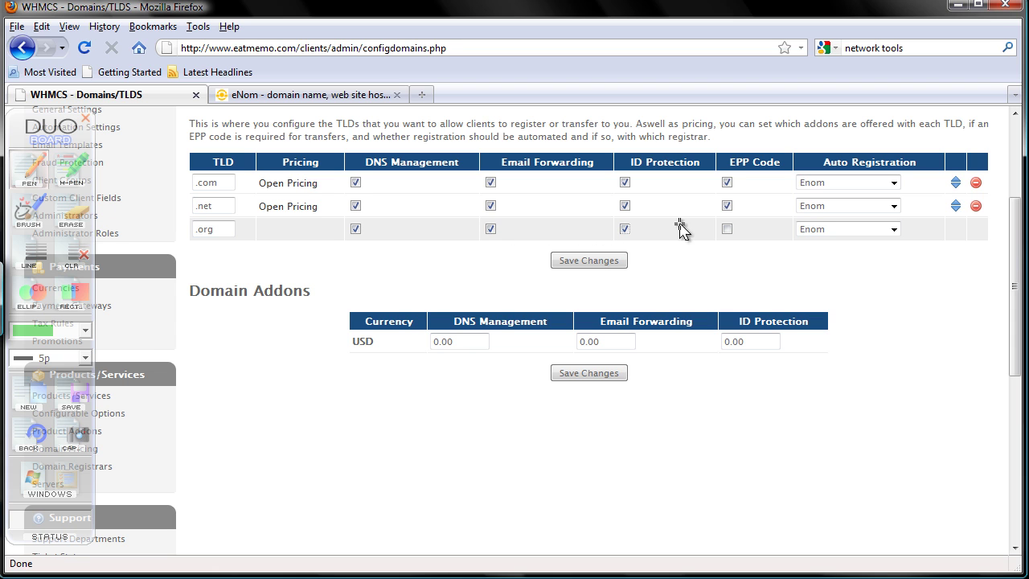
pyautogui.click(727, 229)
pyautogui.click(587, 262)
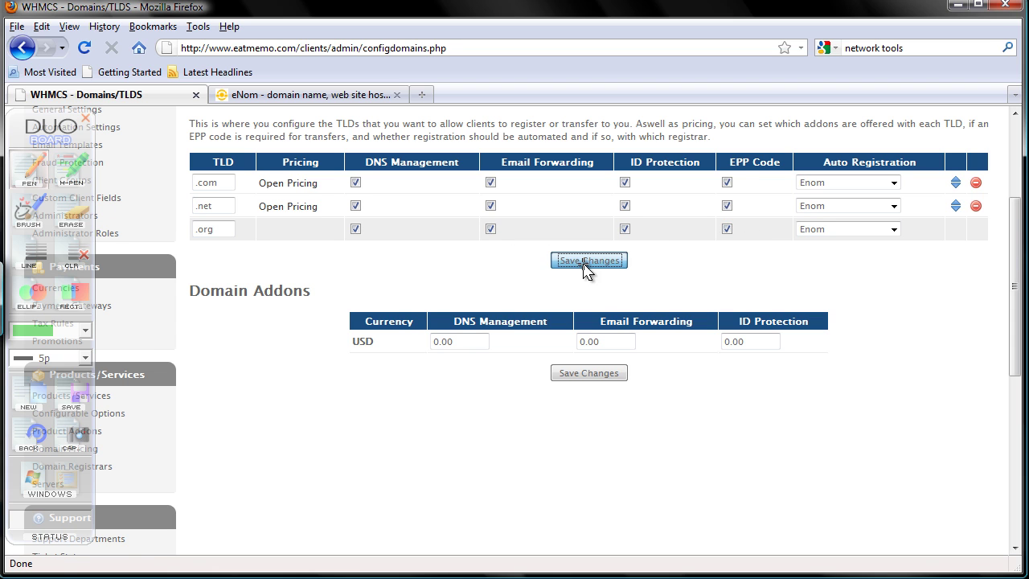
# Step: Add the .us TLD with DNS management, email forwarding, ID protection and EPP code enabled, and save it
pyautogui.scroll(-5, 471, 298)
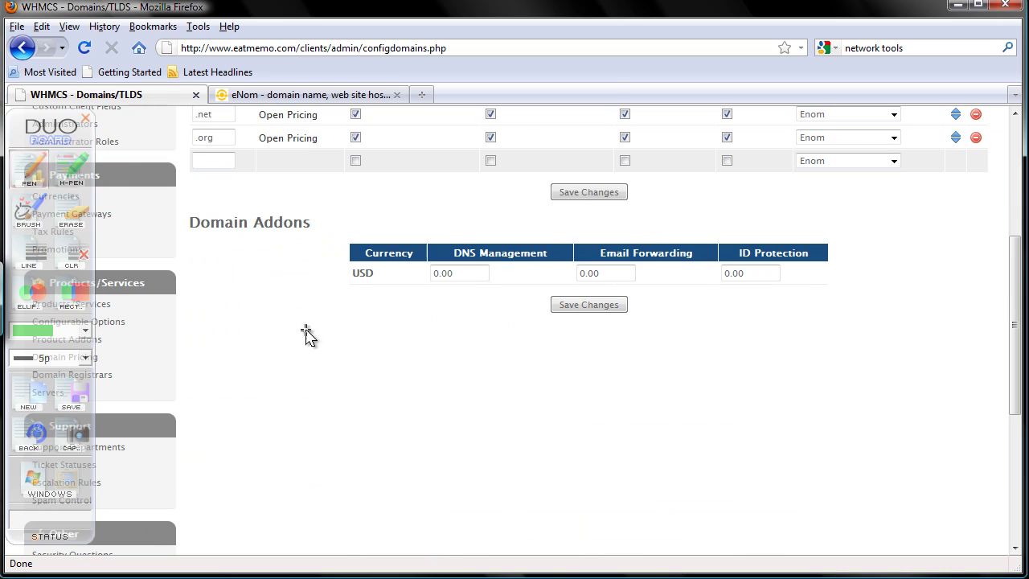
pyautogui.click(222, 161)
pyautogui.write('.us')
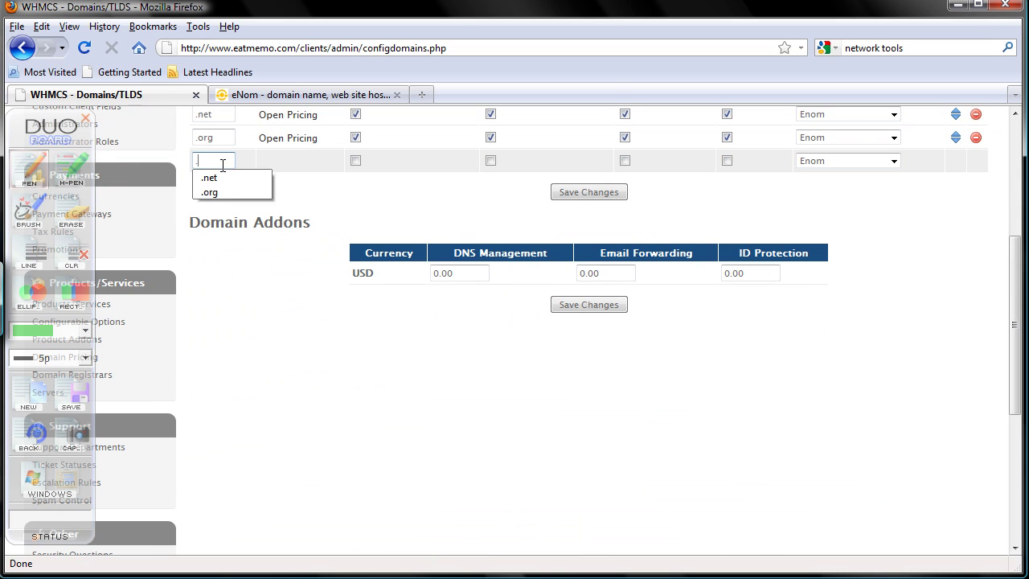
pyautogui.click(356, 161)
pyautogui.click(489, 161)
pyautogui.click(623, 161)
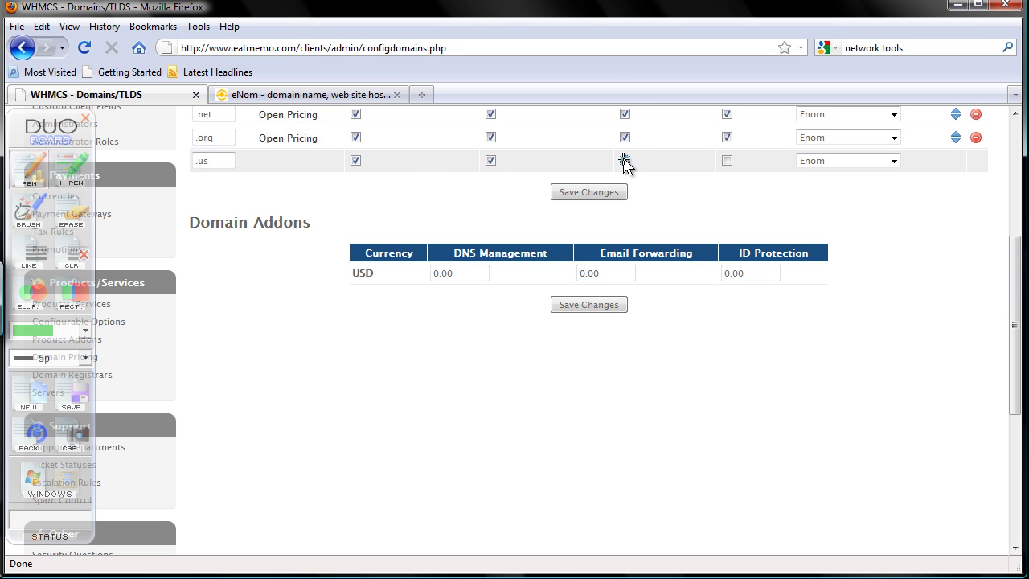
pyautogui.click(728, 161)
pyautogui.click(589, 195)
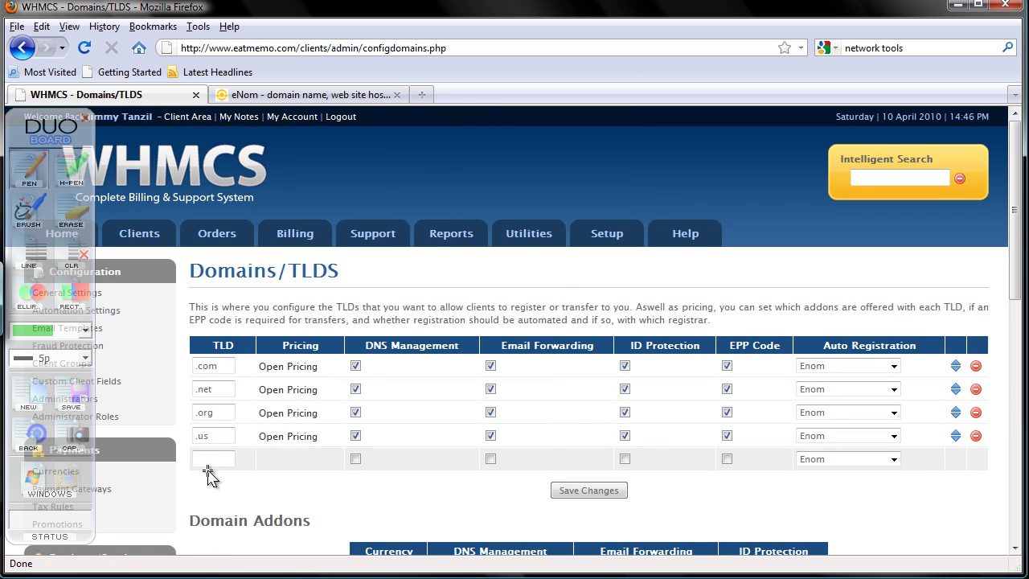
# Step: Add the .ca TLD with DNS management, email forwarding, ID protection and EPP code enabled, and save it
pyautogui.write('.ca')
pyautogui.click(356, 458)
pyautogui.click(490, 458)
pyautogui.click(624, 458)
pyautogui.click(727, 459)
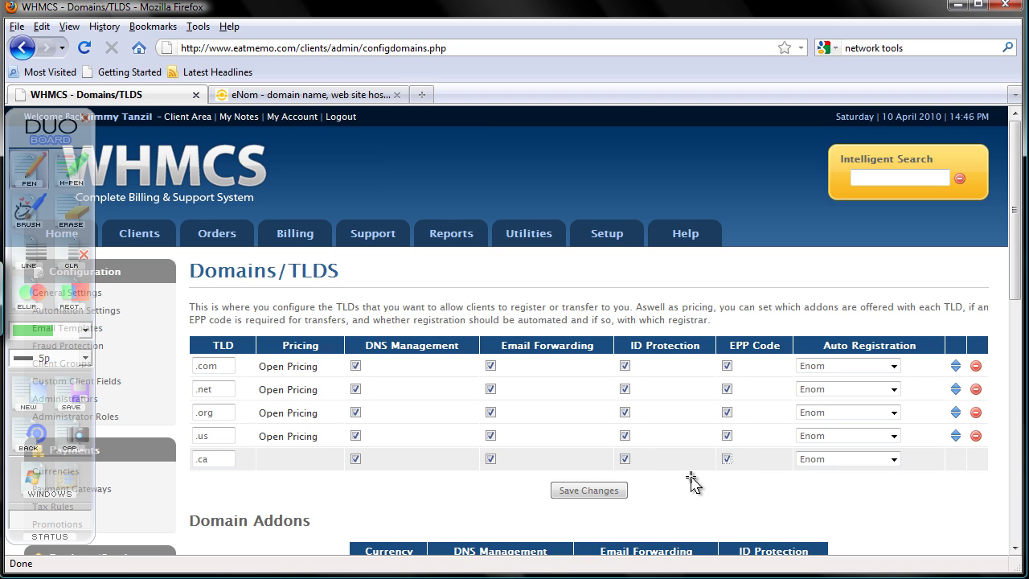
pyautogui.click(590, 491)
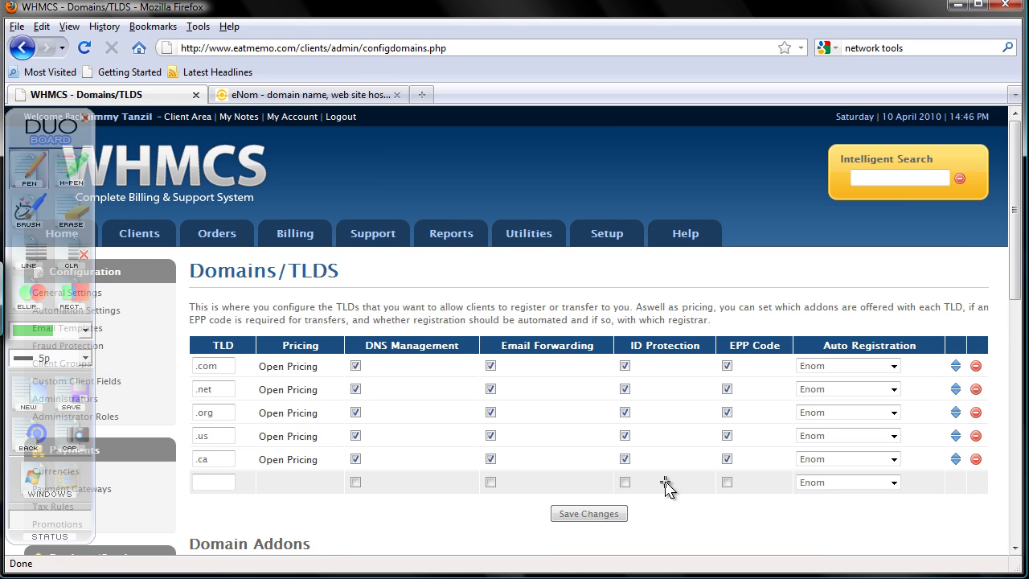
# Step: Circle the TLD table's Pricing column with the green annotation pen, and return to normal Windows mode
pyautogui.scroll(-2, 666, 486)
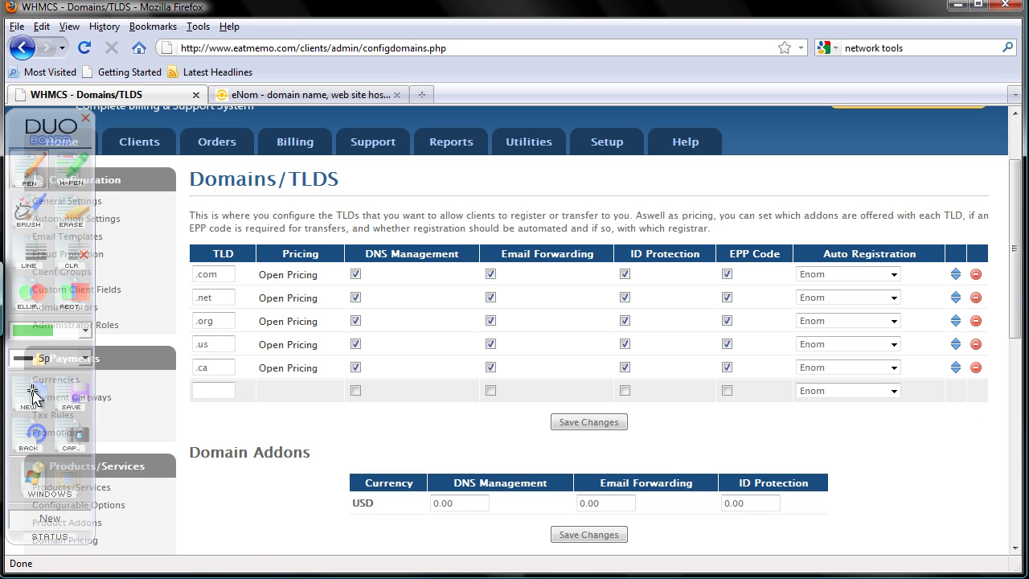
pyautogui.moveTo(4, 523)
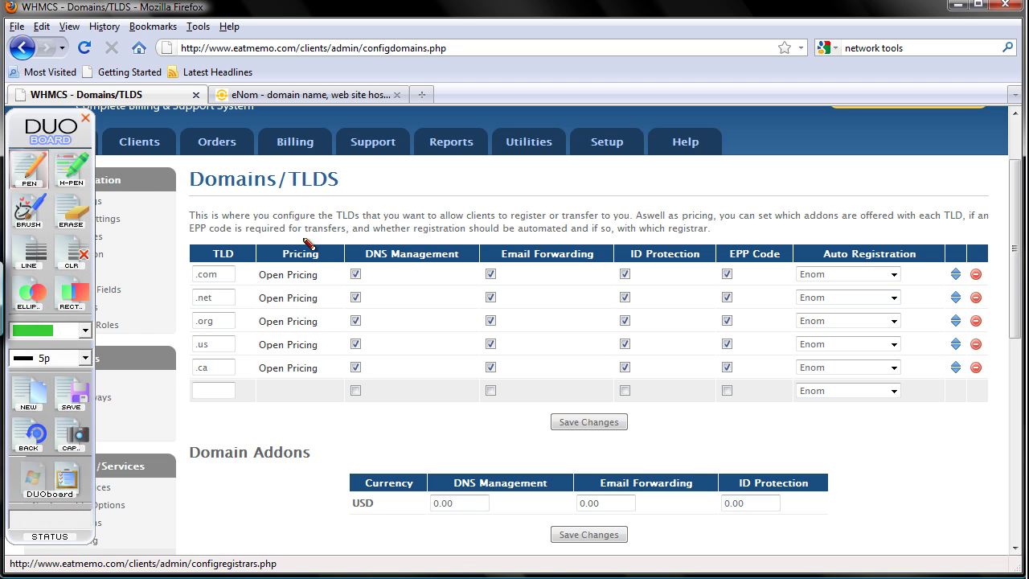
pyautogui.moveTo(302, 258)
pyautogui.mouseDown()
pyautogui.moveTo(262, 274)
pyautogui.moveTo(328, 392)
pyautogui.moveTo(333, 238)
pyautogui.mouseUp()
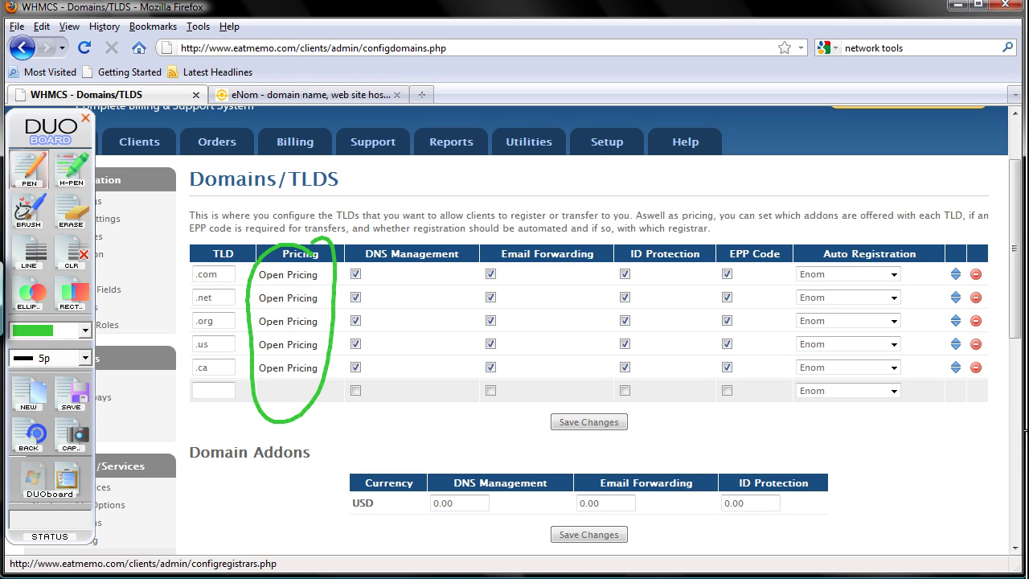
pyautogui.click(33, 478)
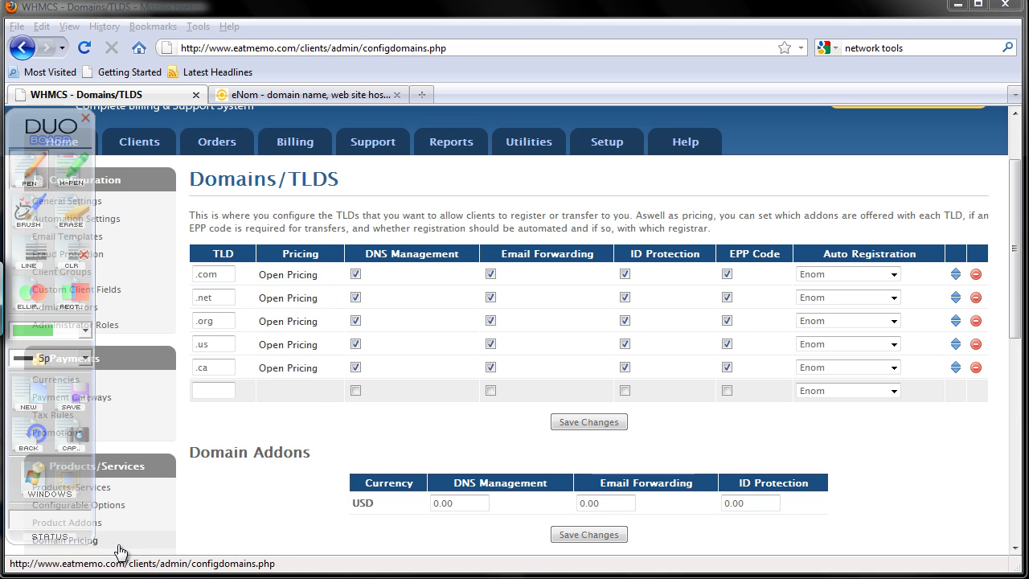
# Step: Open the pricing for the .com TLD and move its window clear of the annotation toolbar
pyautogui.click(278, 274)
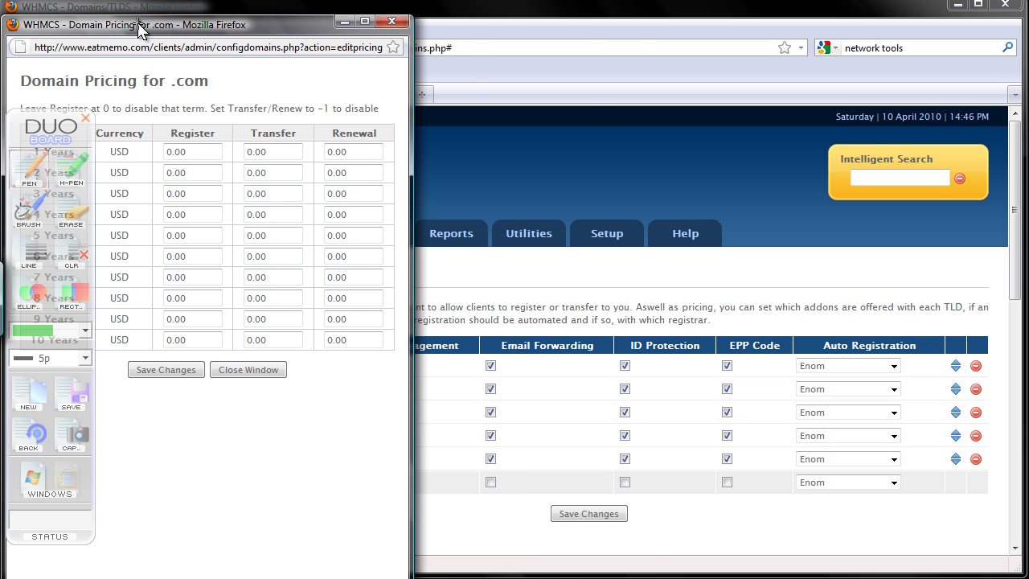
pyautogui.moveTo(140, 17); pyautogui.dragTo(419, 95)
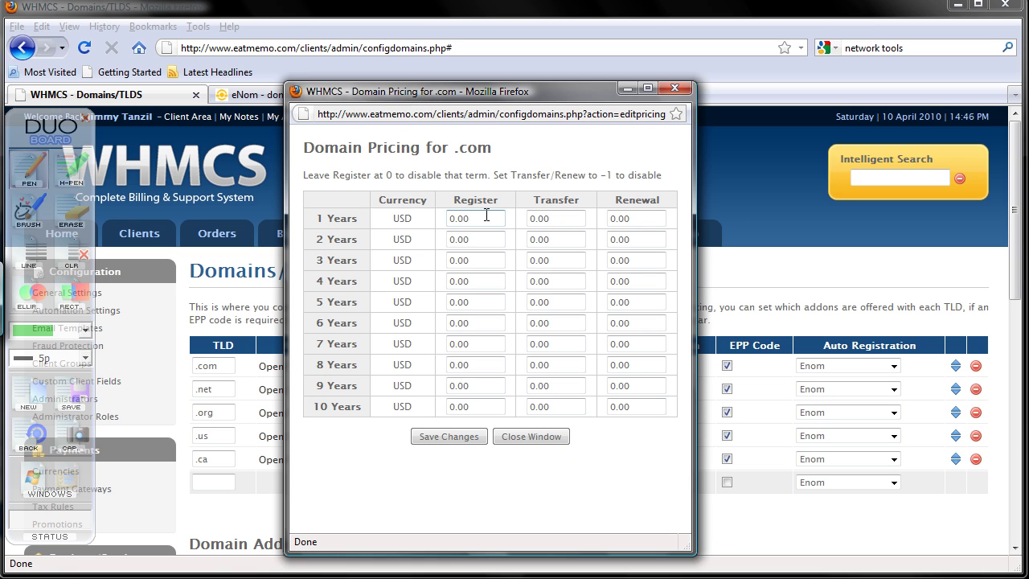
pyautogui.click(552, 217)
pyautogui.click(646, 217)
pyautogui.moveTo(476, 402); pyautogui.dragTo(447, 411)
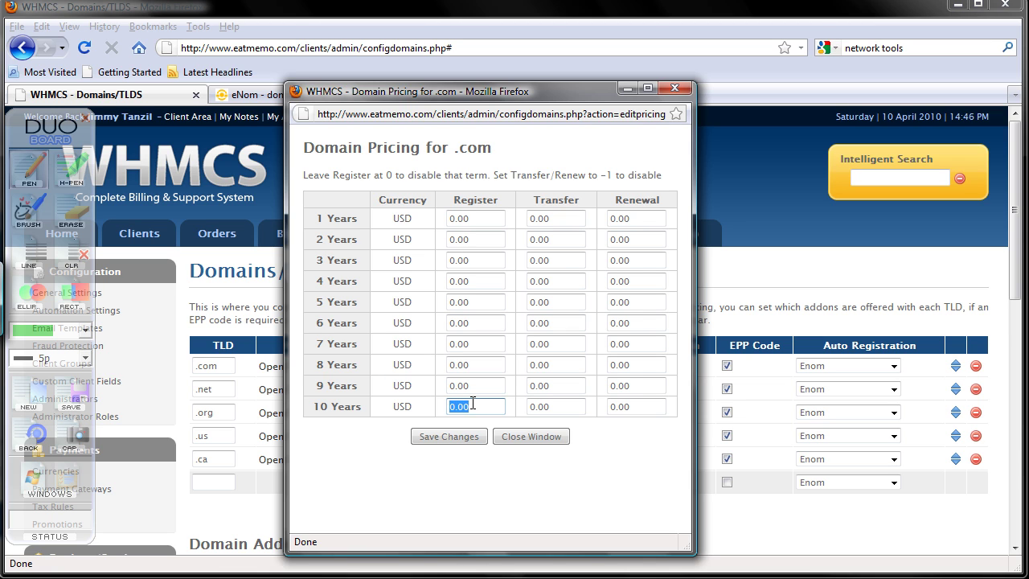
pyautogui.moveTo(362, 406); pyautogui.dragTo(325, 402)
pyautogui.click(352, 402)
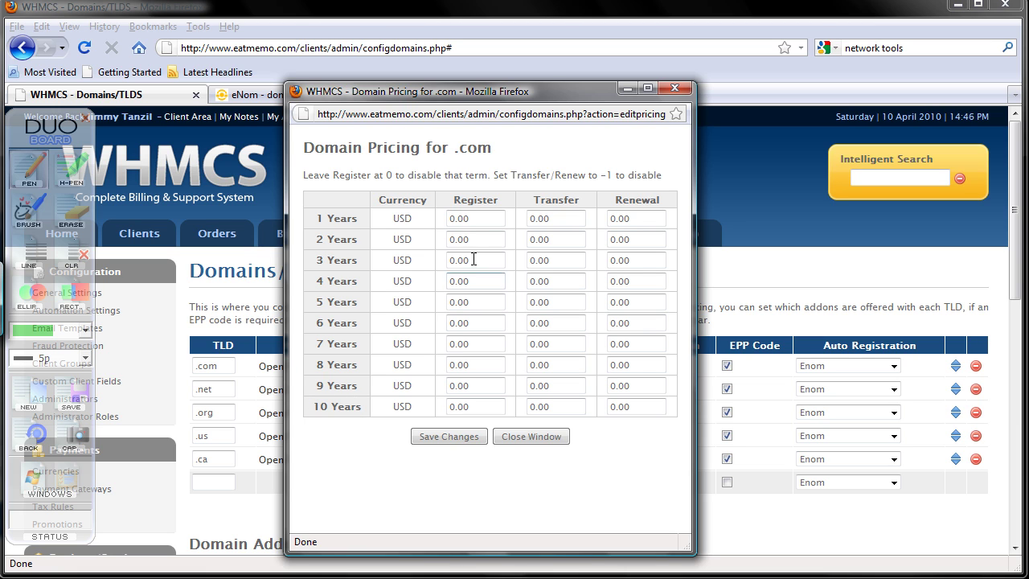
# Step: Set the 1-year register, transfer and renewal prices for .com to 9.95 USD each
pyautogui.moveTo(489, 218); pyautogui.dragTo(448, 219)
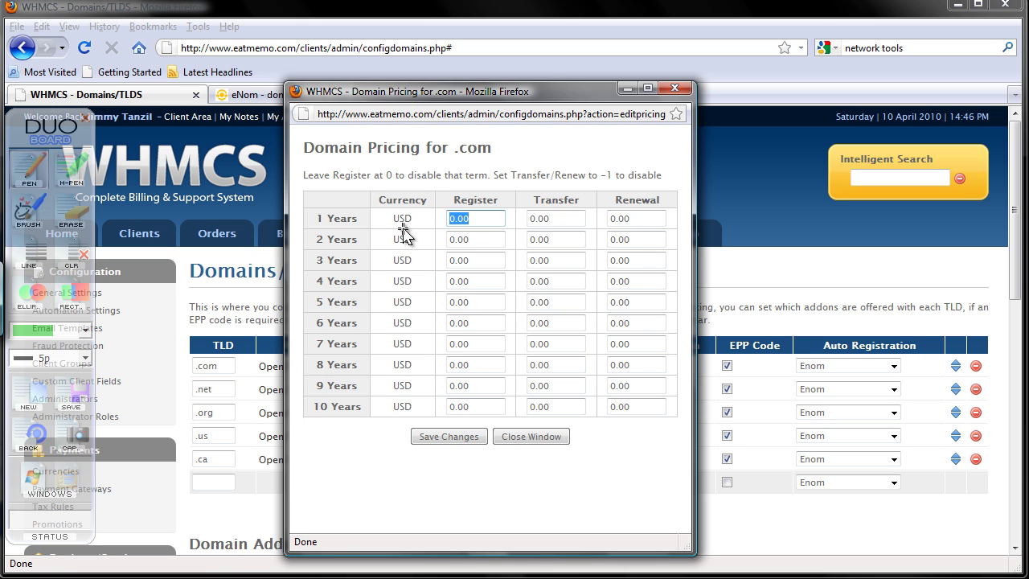
pyautogui.write('9.95')
pyautogui.moveTo(482, 217); pyautogui.dragTo(427, 217)
pyautogui.hotkey('ctrl', 'c')
pyautogui.press('Tab')
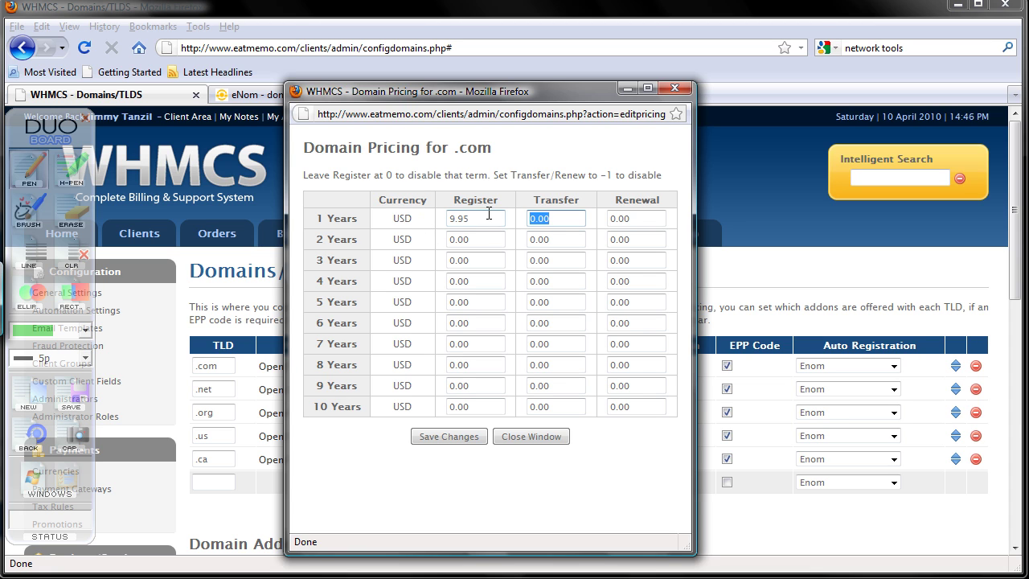
pyautogui.hotkey('ctrl', 'v')
pyautogui.press('Tab')
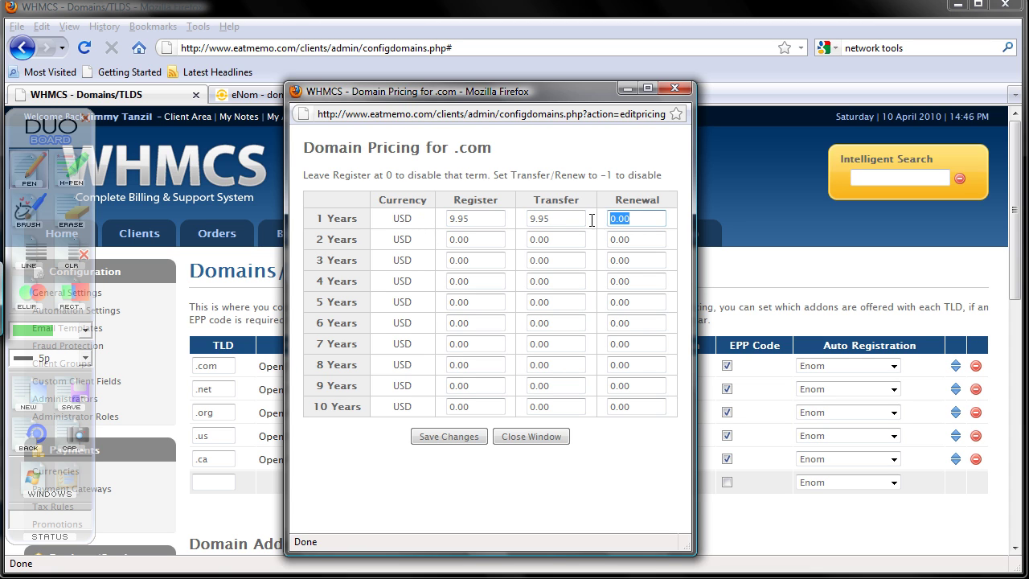
pyautogui.hotkey('ctrl', 'v')
# Step: Set the 2-year register price for .com to 9.95 USD
pyautogui.moveTo(480, 239); pyautogui.dragTo(446, 244)
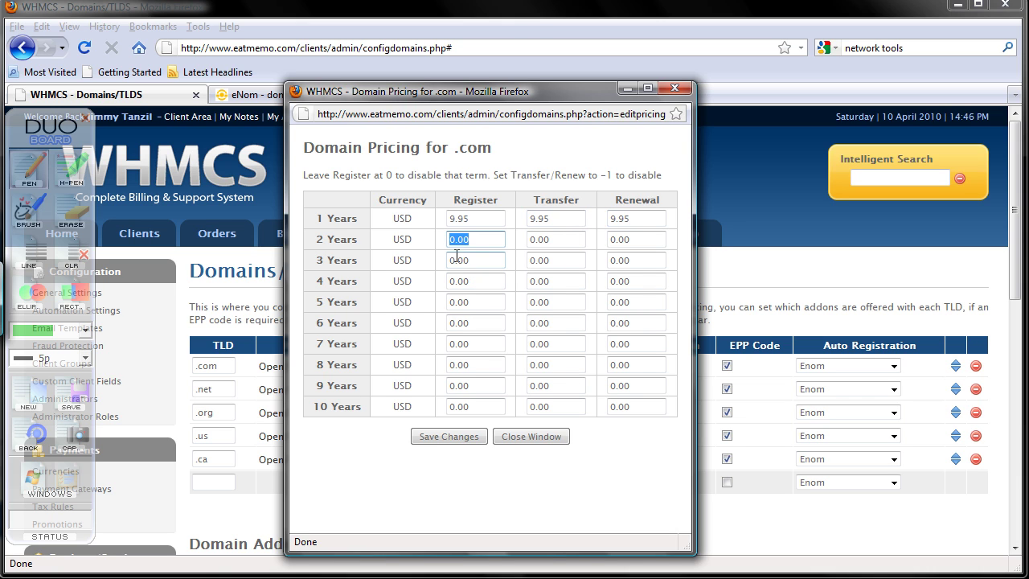
pyautogui.write('9.95')
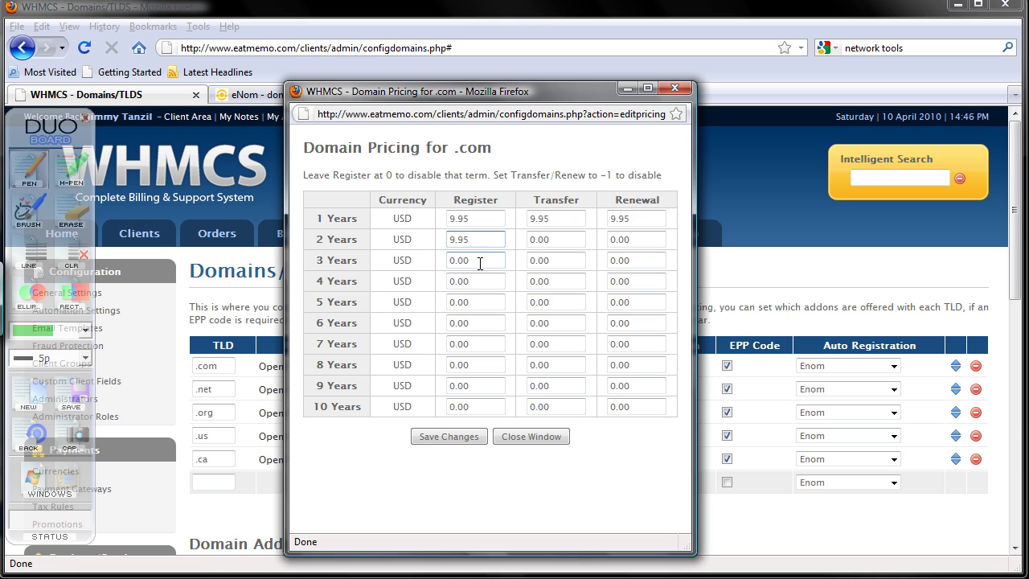